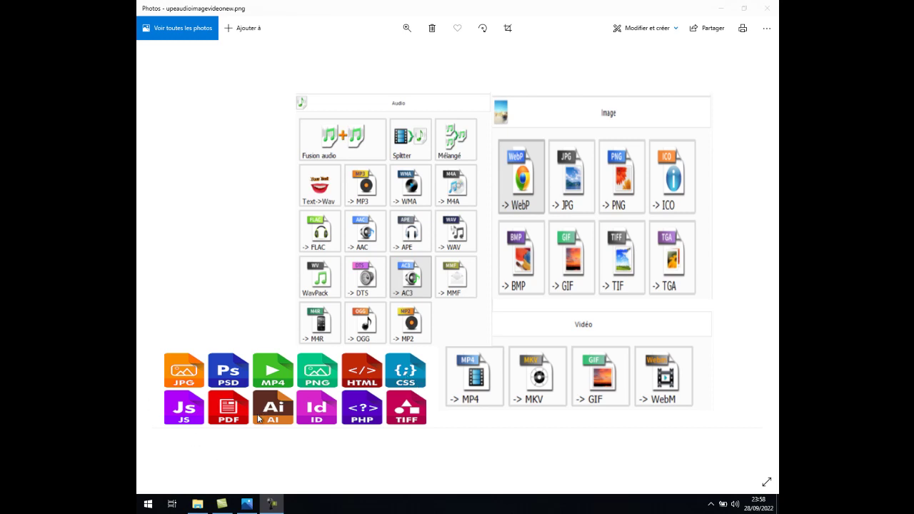
# - Switch to File Explorer on the USB drive (F:) and examine the general properties of the folder dossier 1
pyautogui.click(199, 505)
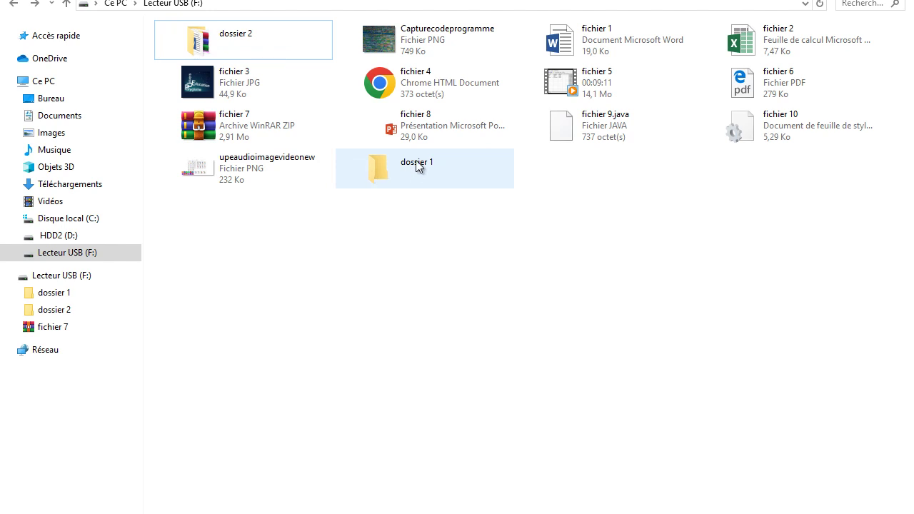
pyautogui.rightClick(393, 169)
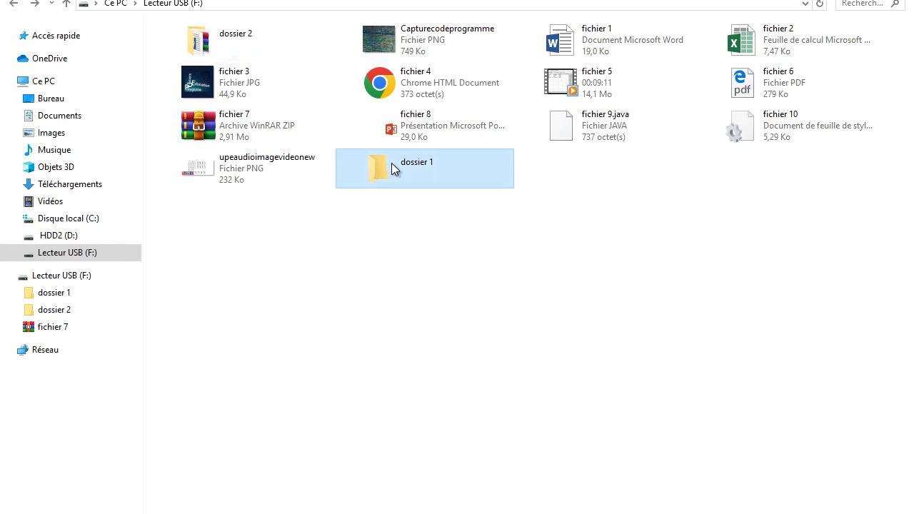
pyautogui.click(366, 164)
pyautogui.rightClick(390, 165)
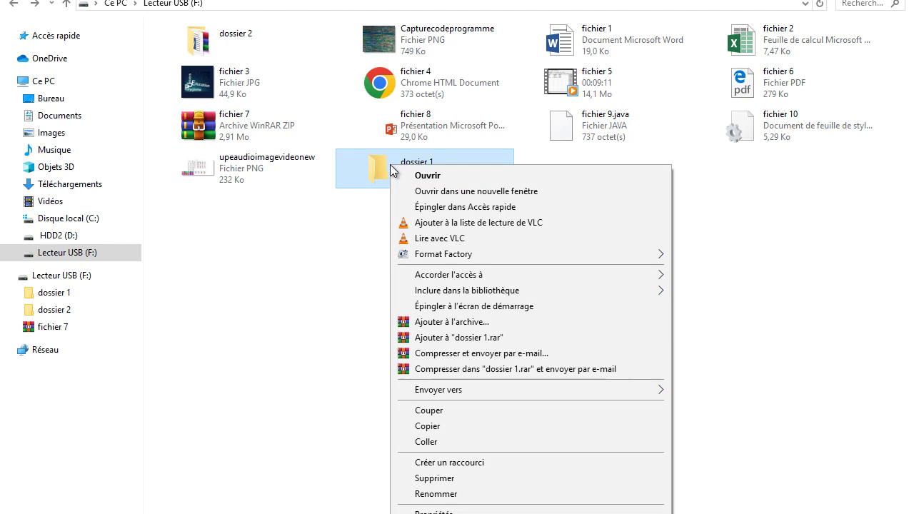
pyautogui.click(433, 511)
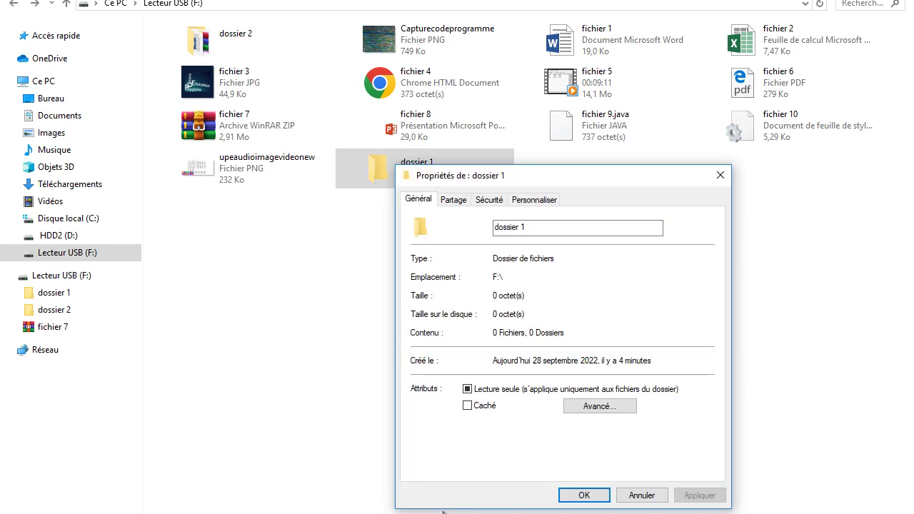
pyautogui.moveTo(505, 175); pyautogui.dragTo(454, 74)
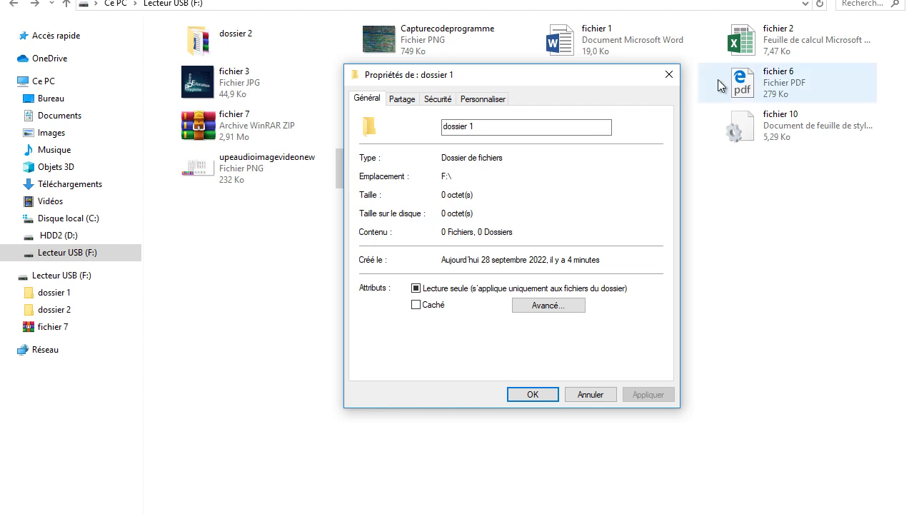
pyautogui.click(669, 75)
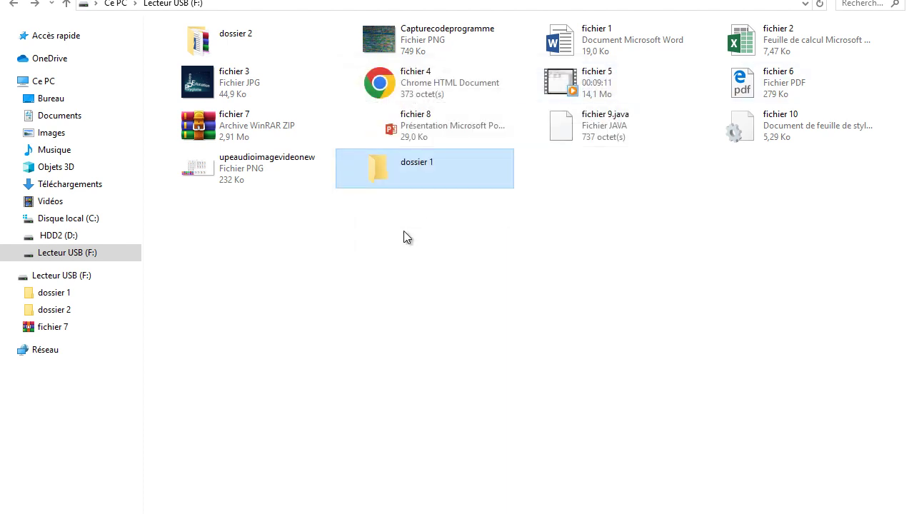
# - Examine the size, contents and creation date in the properties of the folder dossier 2, and close them
pyautogui.rightClick(233, 32)
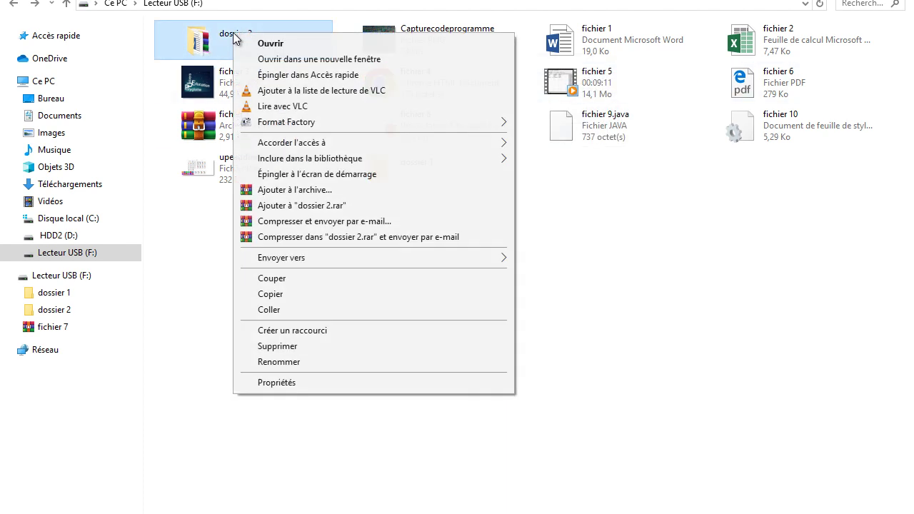
pyautogui.click(276, 383)
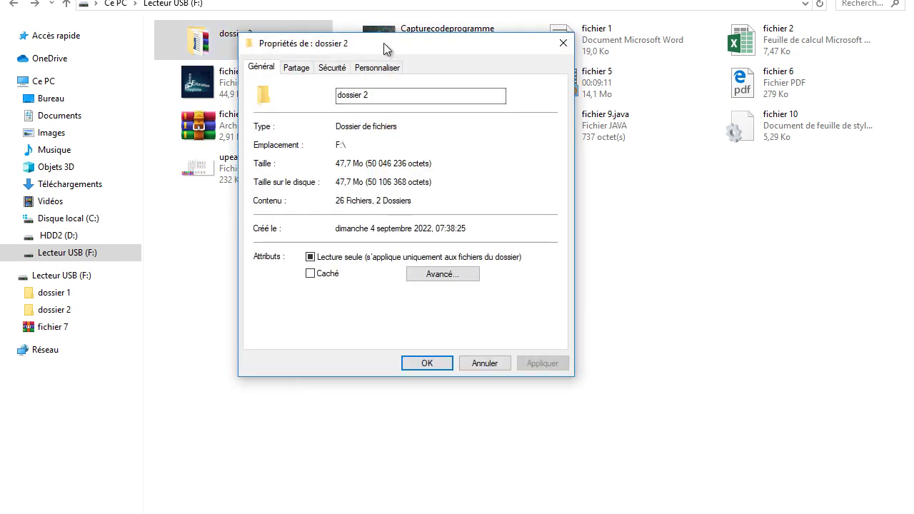
pyautogui.moveTo(384, 43); pyautogui.dragTo(499, 104)
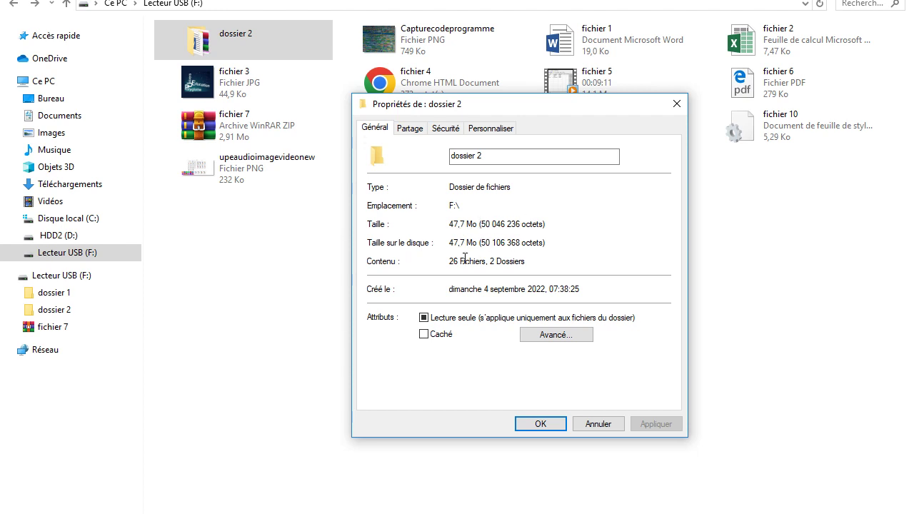
pyautogui.click(676, 105)
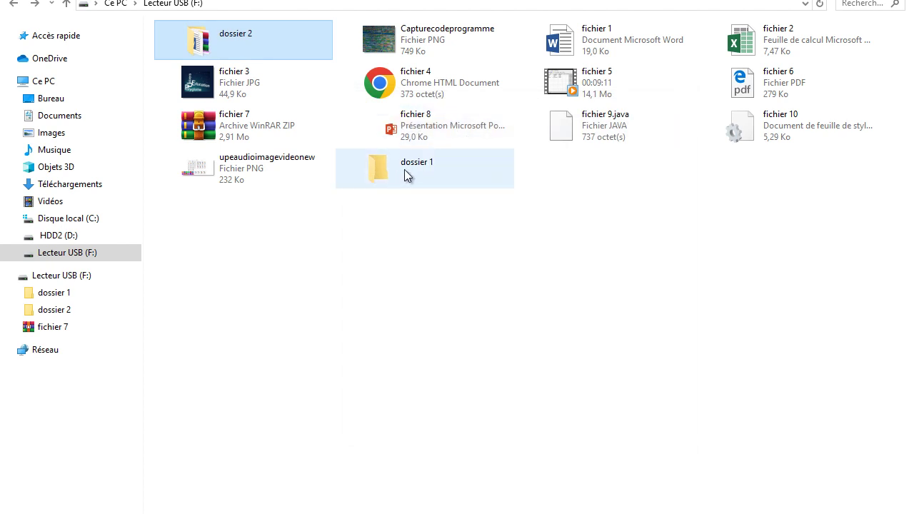
pyautogui.moveTo(191, 41)
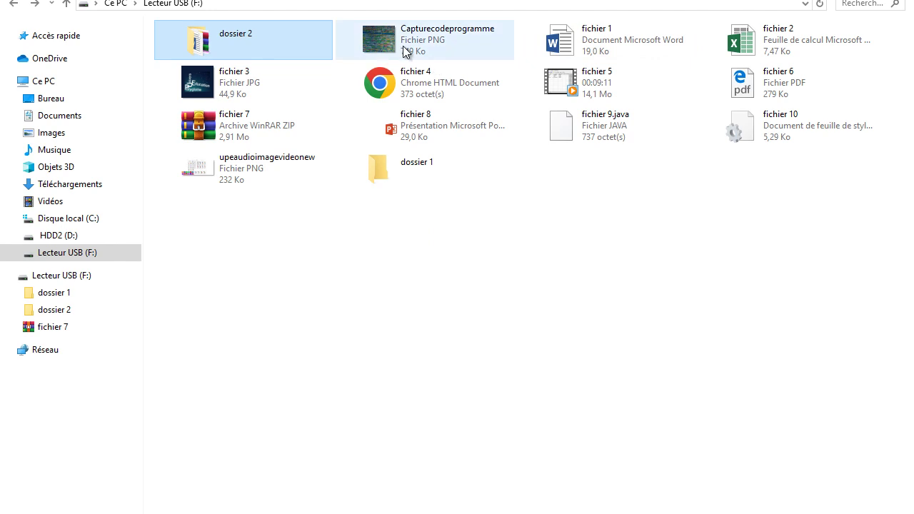
# - Examine the properties of the Word document fichier 1 for its file type and extension, and close them
pyautogui.click(604, 37)
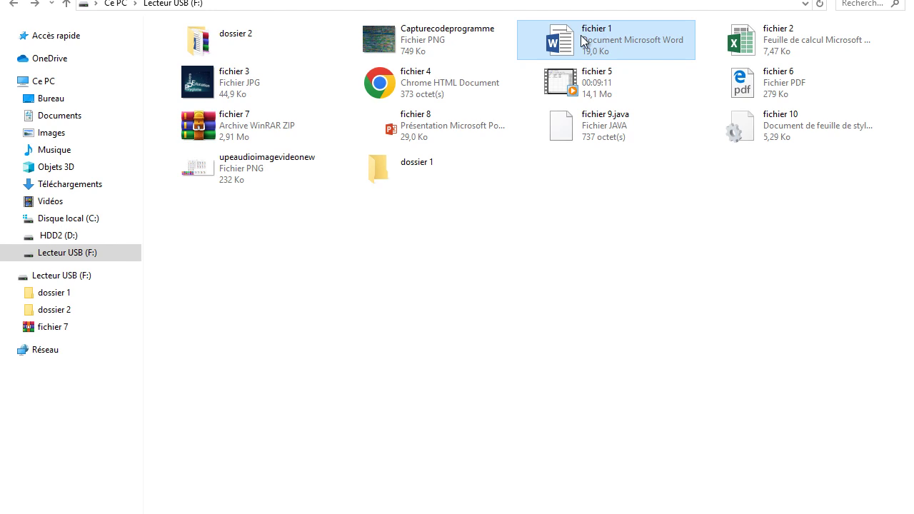
pyautogui.rightClick(583, 39)
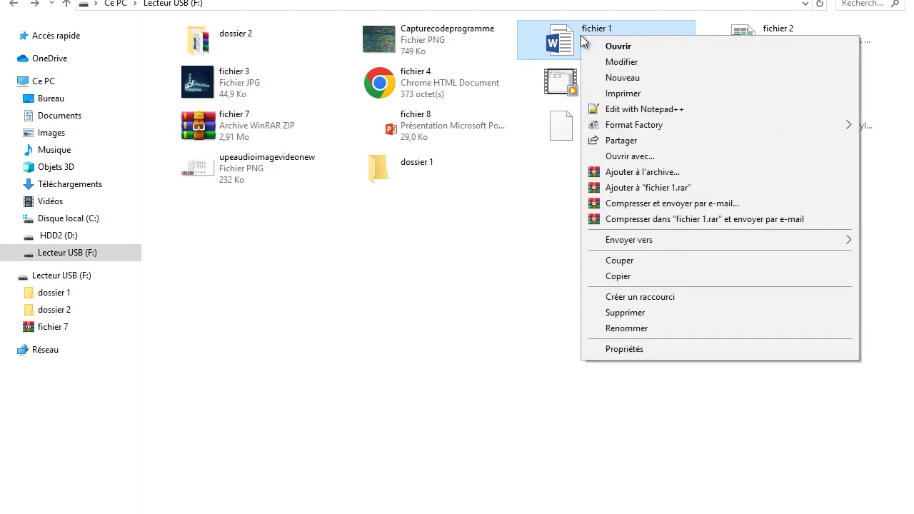
pyautogui.click(626, 349)
pyautogui.moveTo(700, 47); pyautogui.dragTo(443, 47)
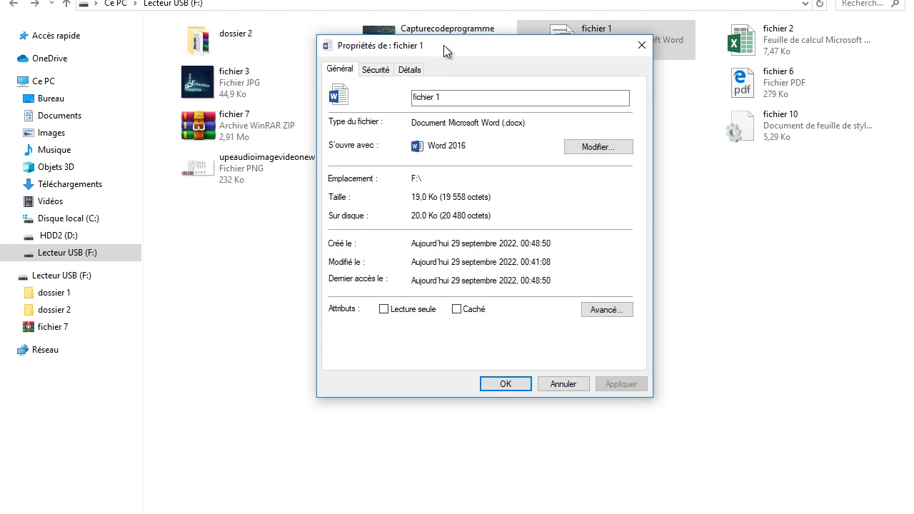
pyautogui.click(458, 97)
pyautogui.click(641, 45)
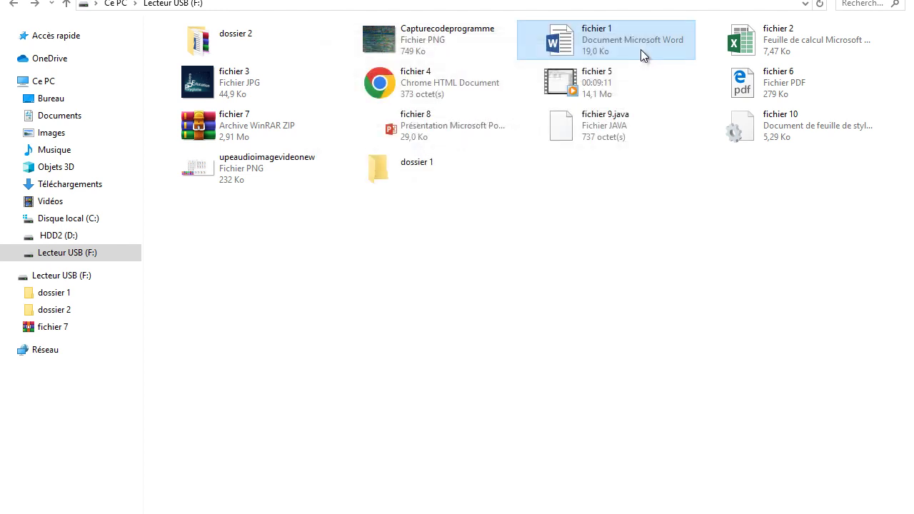
# - Examine the properties of the Excel workbook fichier 2 for its file type and extension, and close them
pyautogui.rightClick(764, 43)
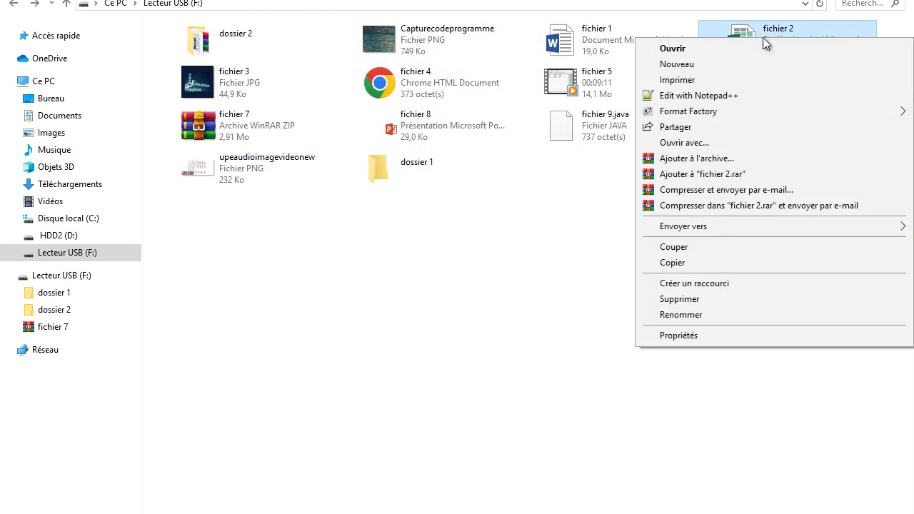
pyautogui.click(670, 337)
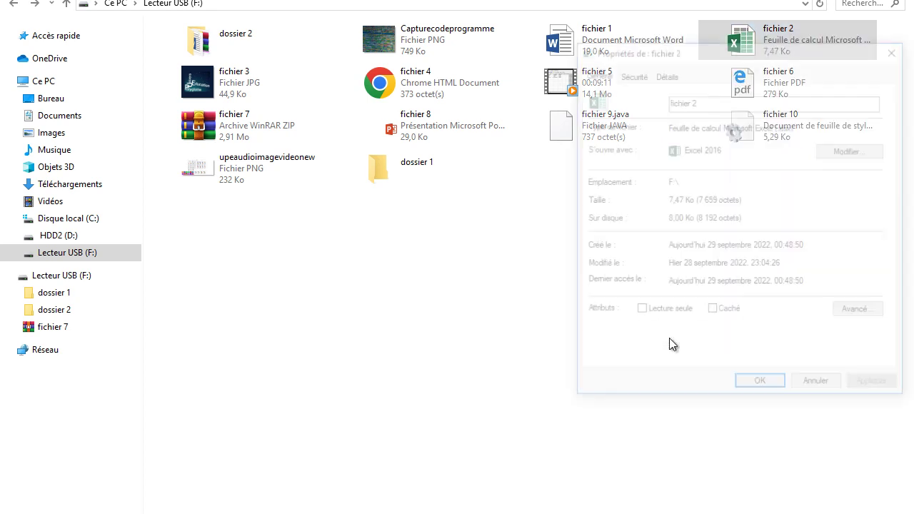
pyautogui.moveTo(710, 50); pyautogui.dragTo(461, 44)
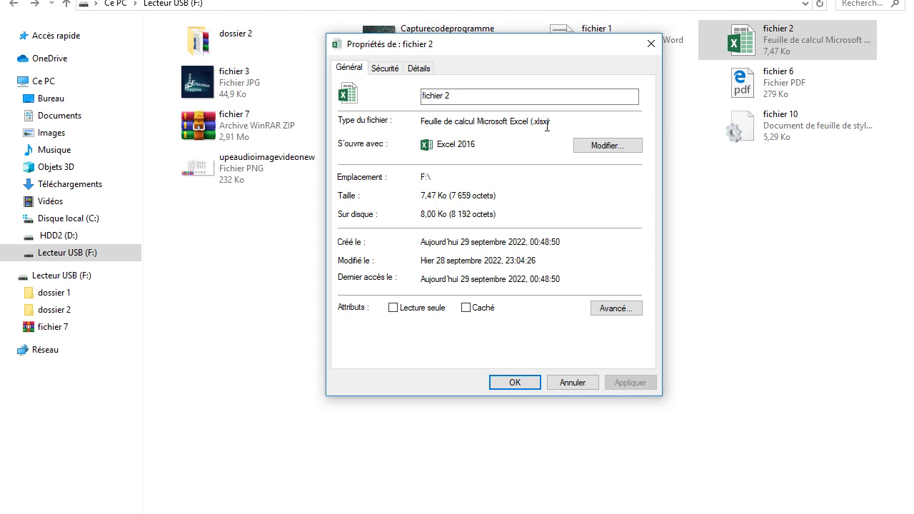
pyautogui.click(651, 43)
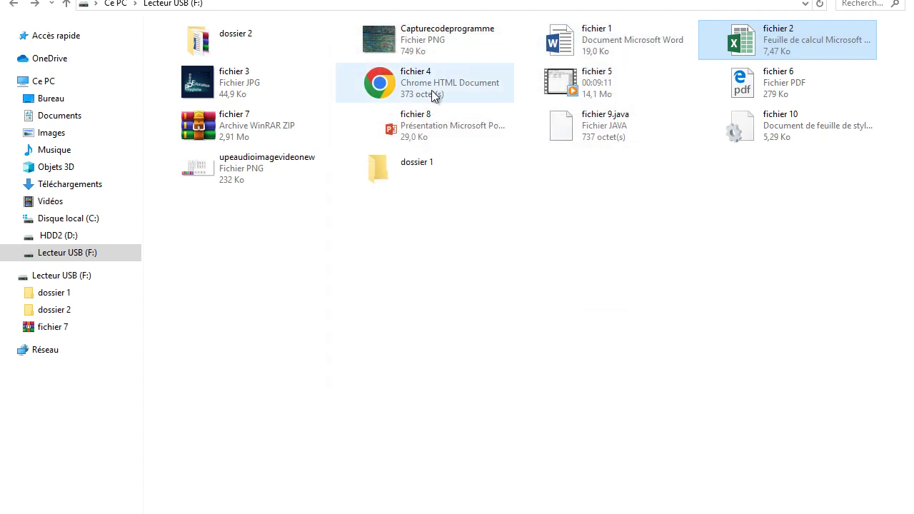
# - Examine the properties of the image fichier 3 for its file type and extension, and close them
pyautogui.rightClick(242, 82)
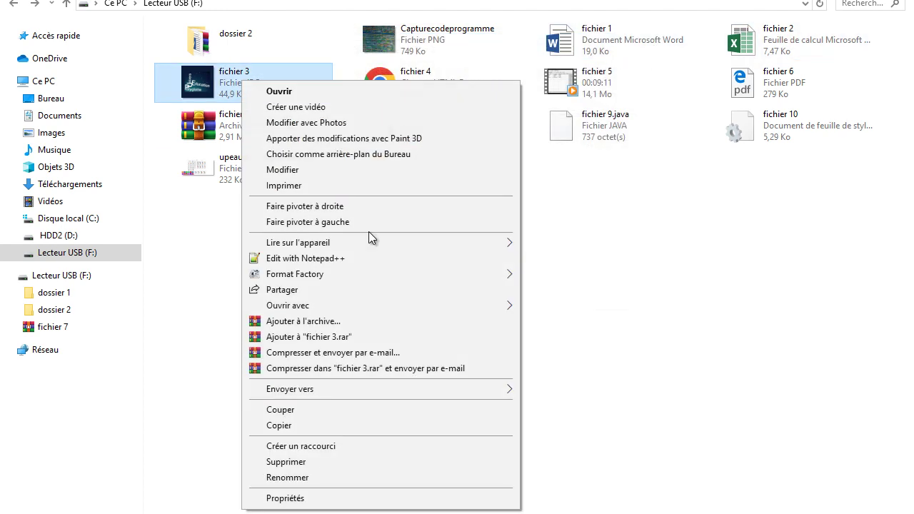
pyautogui.click(334, 500)
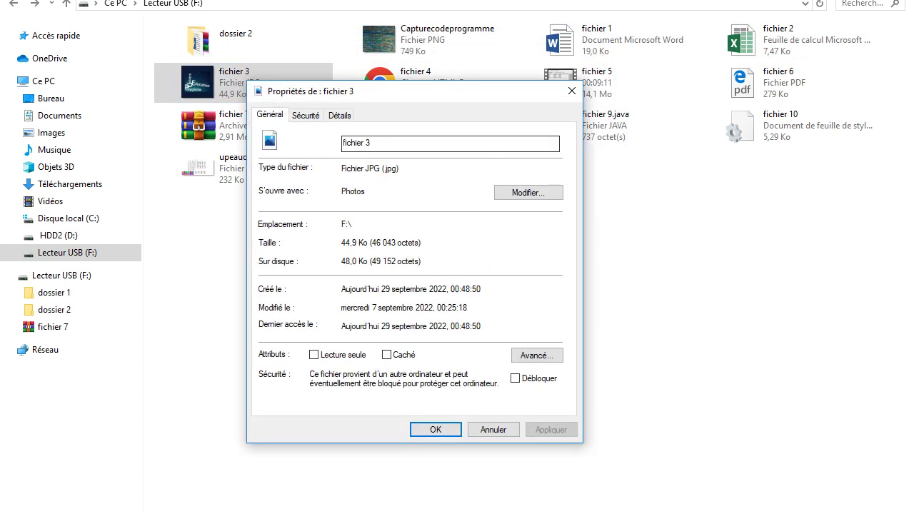
pyautogui.moveTo(411, 95); pyautogui.dragTo(484, 59)
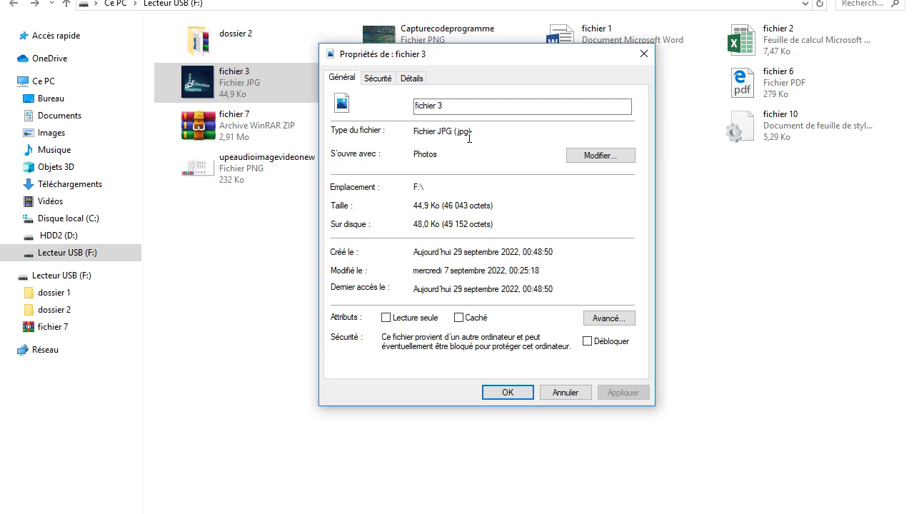
pyautogui.click(645, 53)
# - Examine the properties of the Chrome web document fichier 4 for its file type and extension, and close them
pyautogui.click(410, 98)
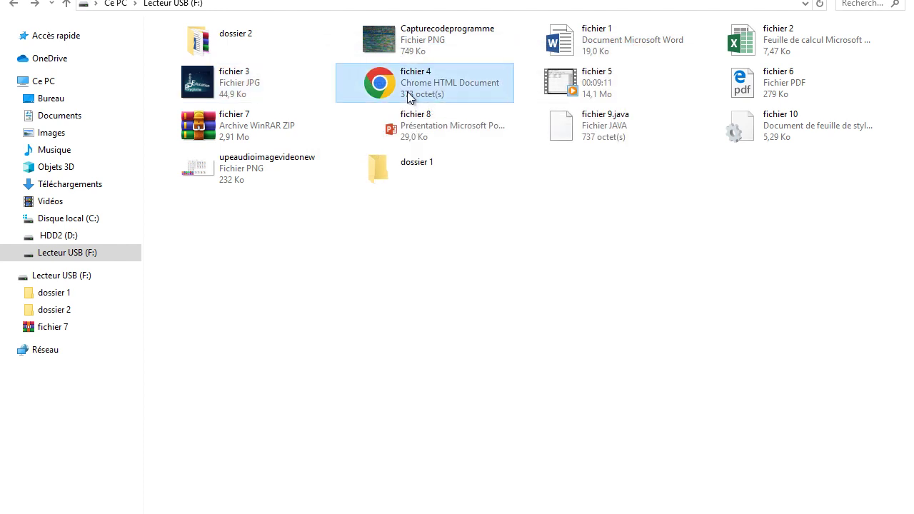
pyautogui.rightClick(410, 98)
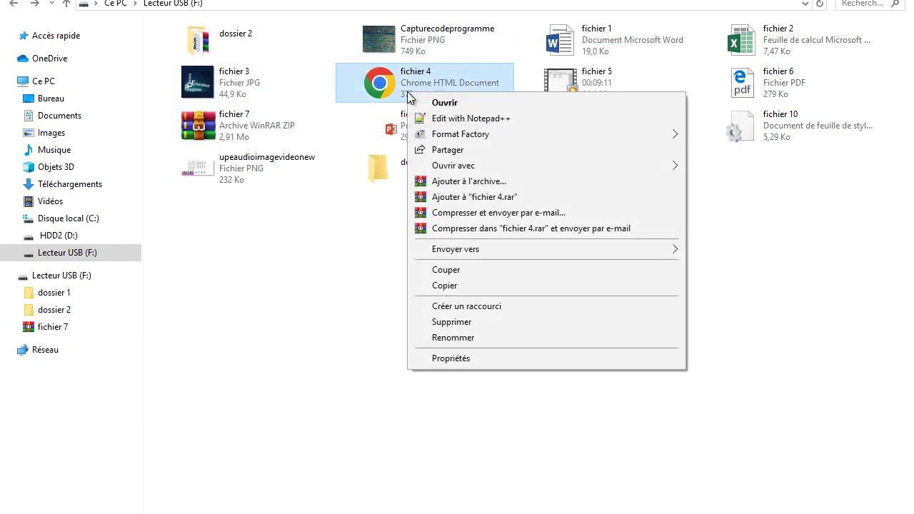
pyautogui.click(465, 358)
pyautogui.moveTo(508, 98); pyautogui.dragTo(417, 73)
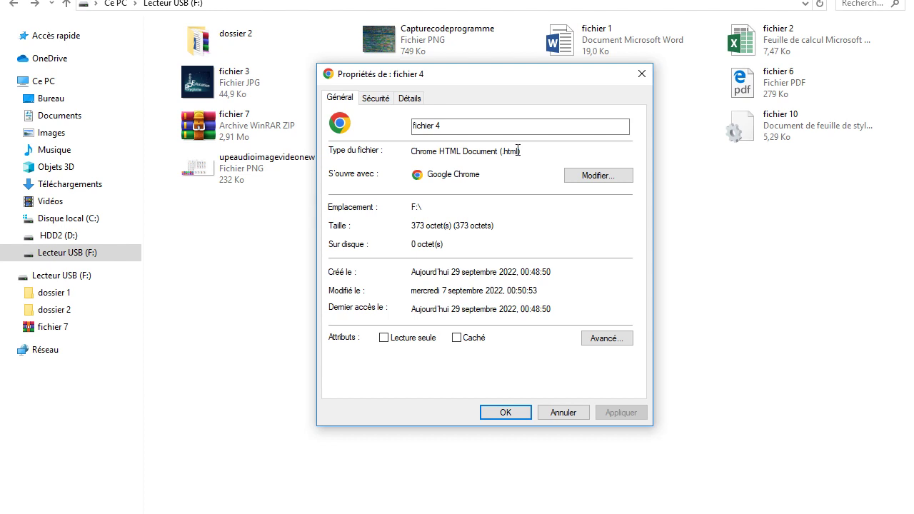
pyautogui.click(641, 74)
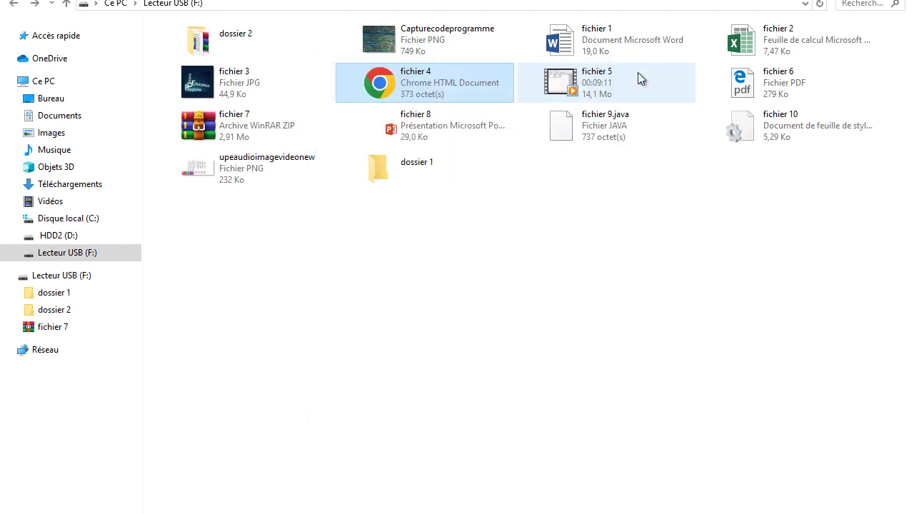
# - Examine the properties of the video fichier 5 for its file type and extension, and close them
pyautogui.rightClick(556, 89)
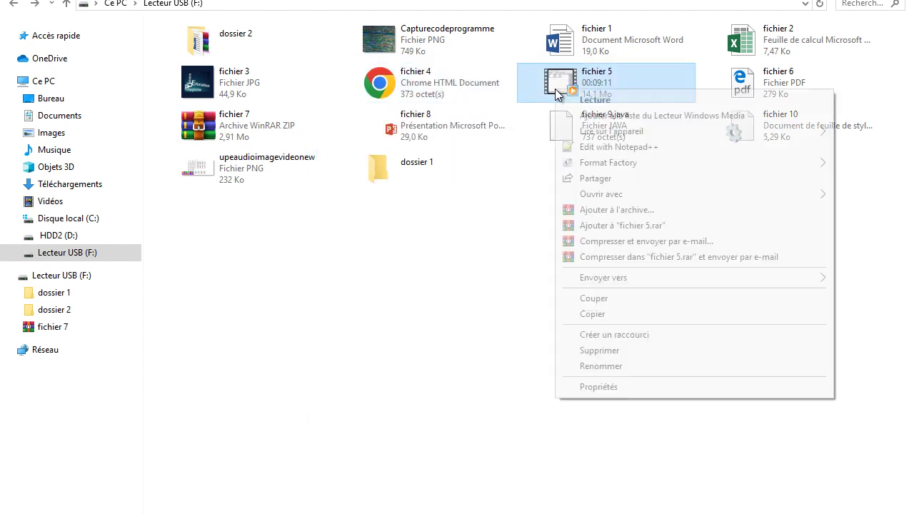
pyautogui.click(595, 386)
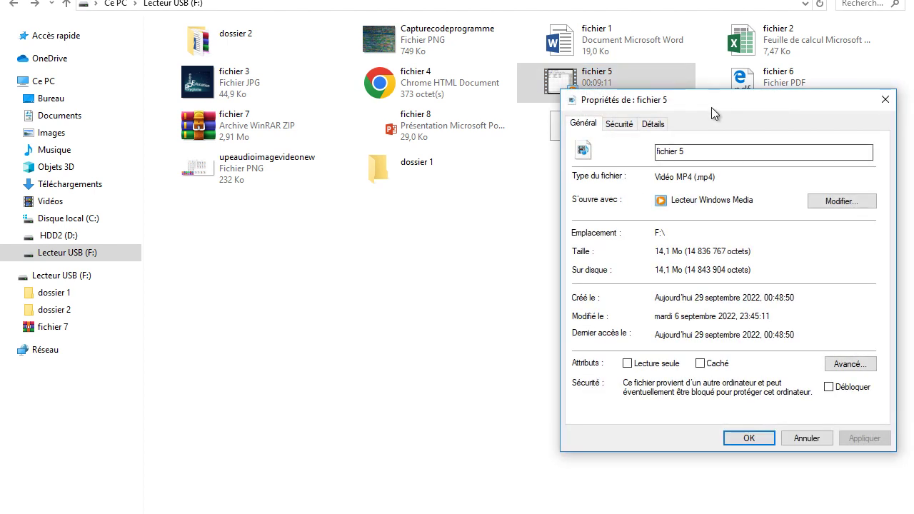
pyautogui.moveTo(705, 103); pyautogui.dragTo(470, 37)
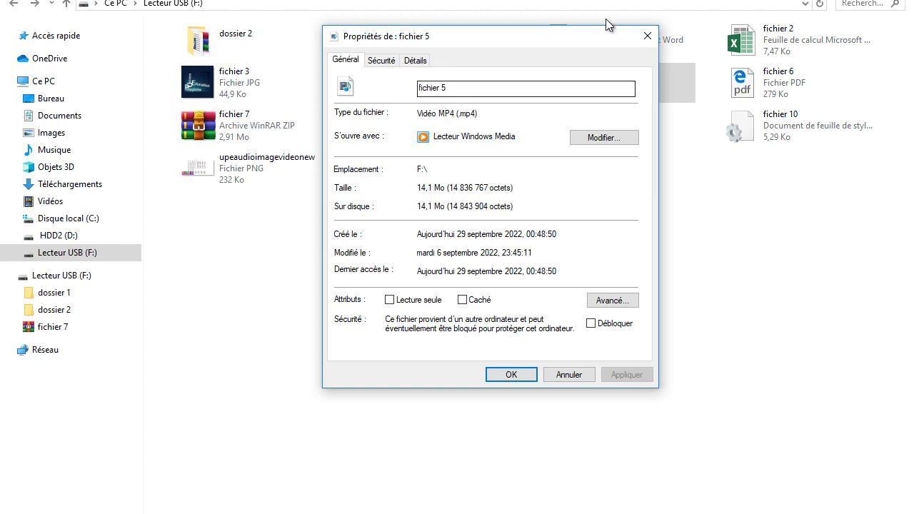
pyautogui.click(646, 35)
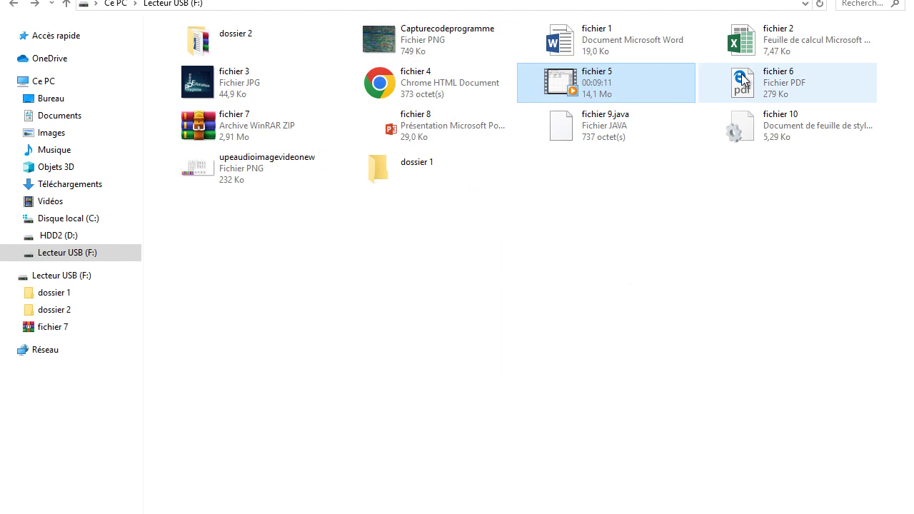
# - Examine the properties of the PDF document fichier 6 for its file type and extension, and close them
pyautogui.click(743, 80)
pyautogui.rightClick(743, 80)
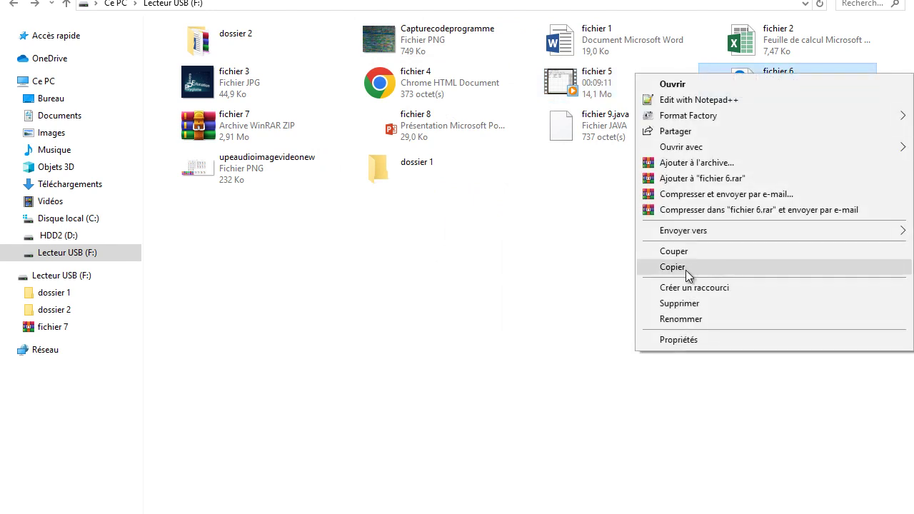
pyautogui.click(682, 340)
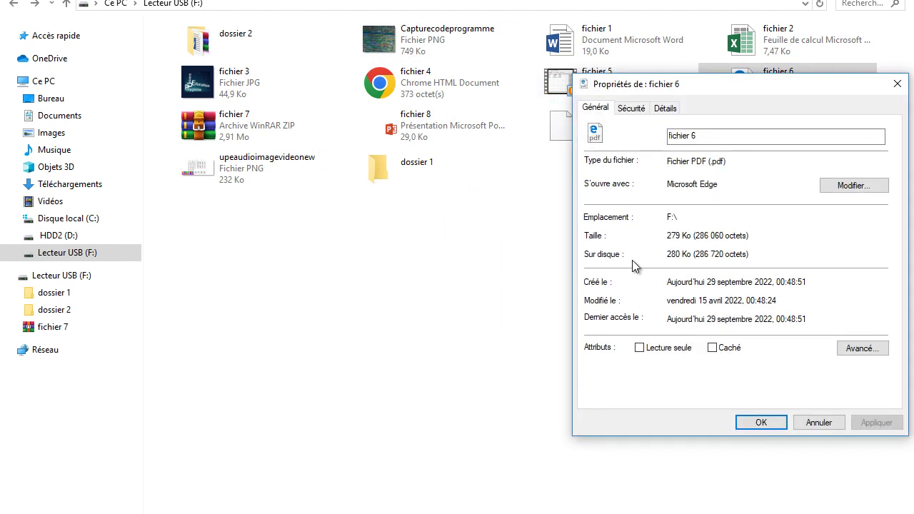
pyautogui.moveTo(731, 84); pyautogui.dragTo(477, 45)
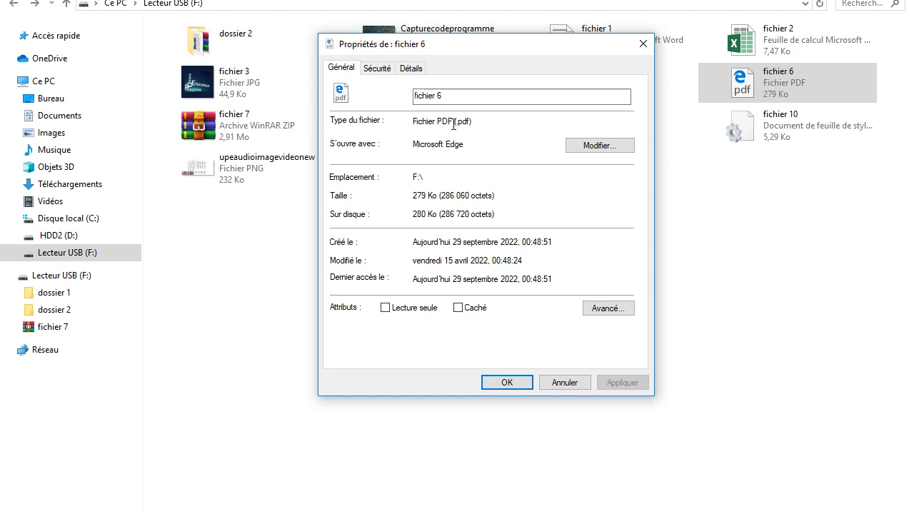
pyautogui.click(643, 45)
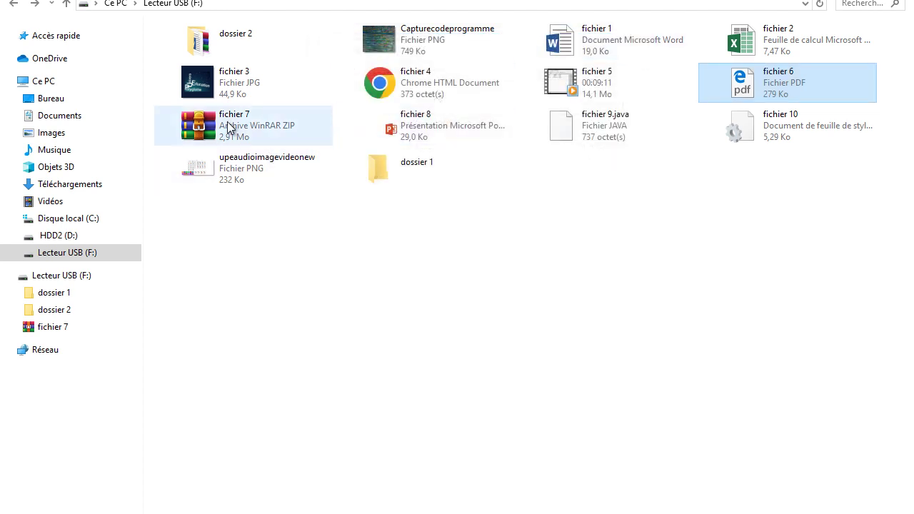
# - Examine the properties of the ZIP archive fichier 7 for its file type and extension, and close them
pyautogui.rightClick(228, 121)
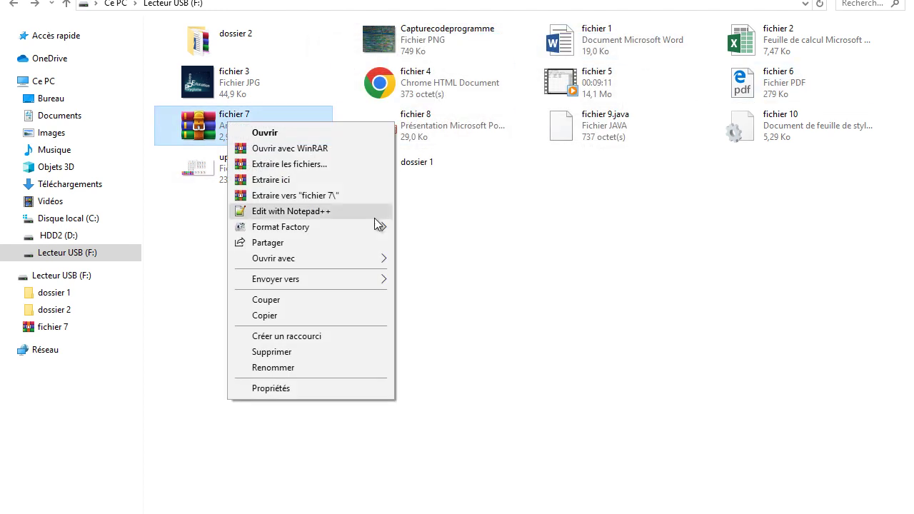
pyautogui.click(312, 390)
pyautogui.moveTo(408, 138); pyautogui.dragTo(527, 54)
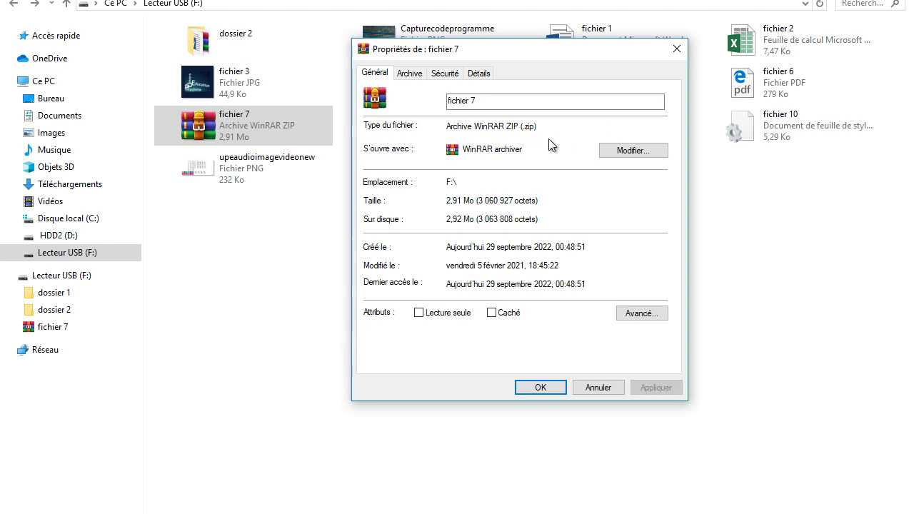
pyautogui.click(679, 55)
# - Examine the properties of the PowerPoint presentation fichier 8 for its file type and extension, and close them
pyautogui.click(425, 136)
pyautogui.rightClick(425, 135)
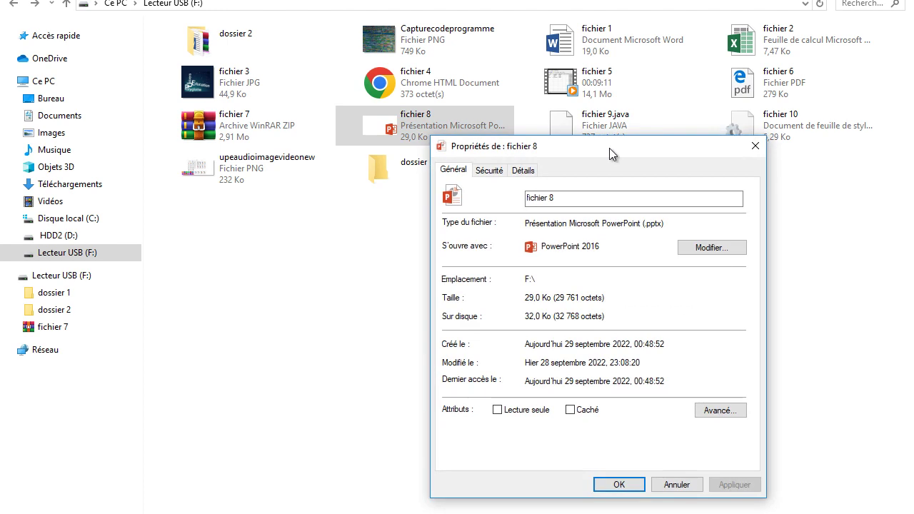
pyautogui.moveTo(586, 146); pyautogui.dragTo(507, 57)
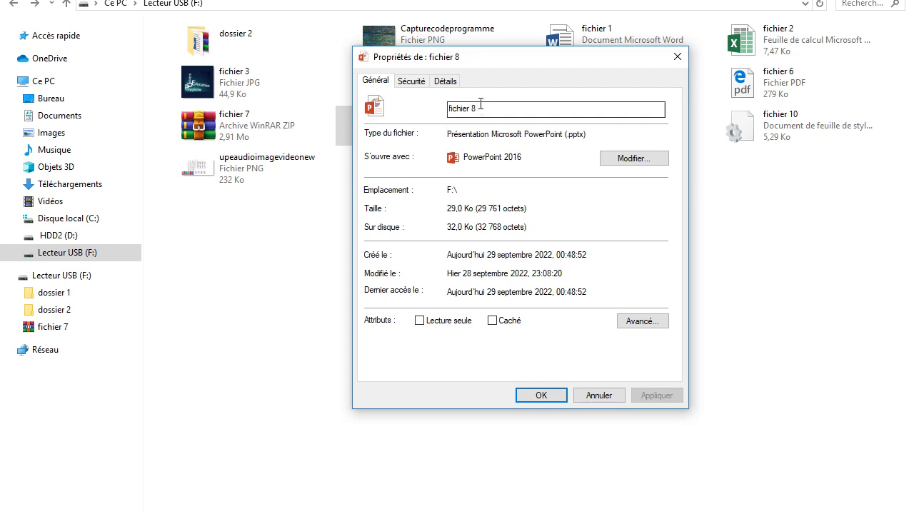
pyautogui.click(677, 57)
# - Examine the properties of the Java file fichier 9.java for its file type and extension, and close them
pyautogui.click(572, 122)
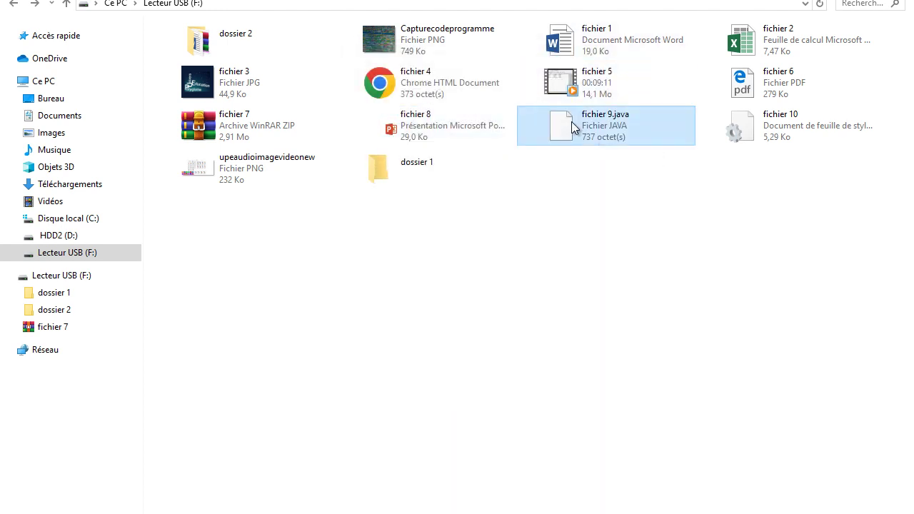
pyautogui.rightClick(571, 121)
pyautogui.click(599, 406)
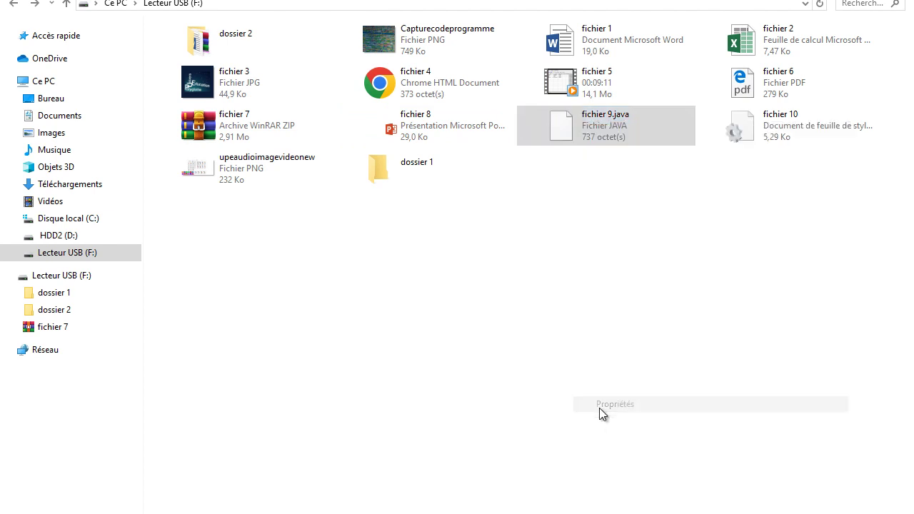
pyautogui.moveTo(702, 133); pyautogui.dragTo(457, 70)
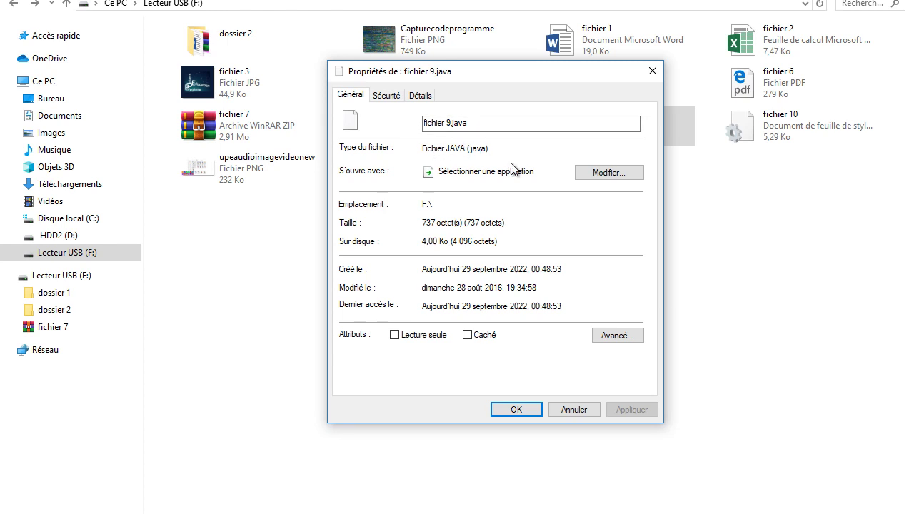
pyautogui.click(653, 72)
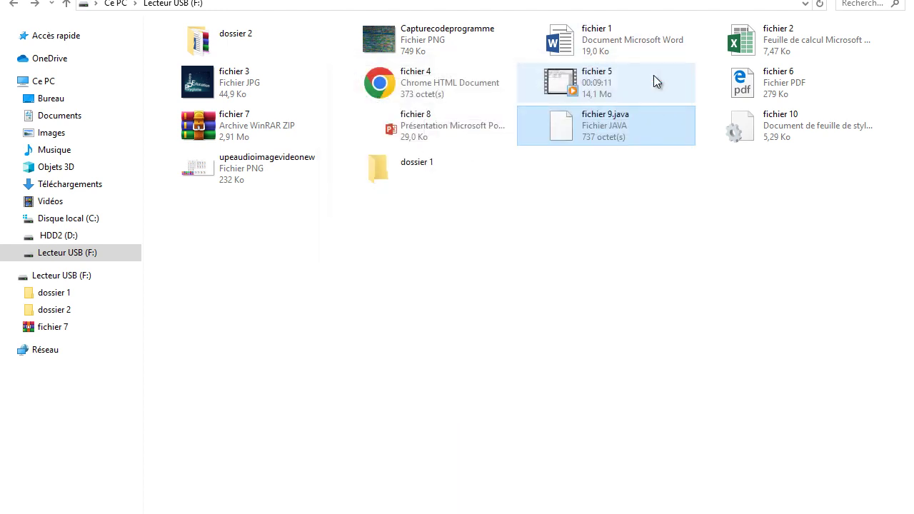
# - Examine the properties of the style sheet fichier 10 for its file type and extension, and close them
pyautogui.click(764, 126)
pyautogui.rightClick(763, 122)
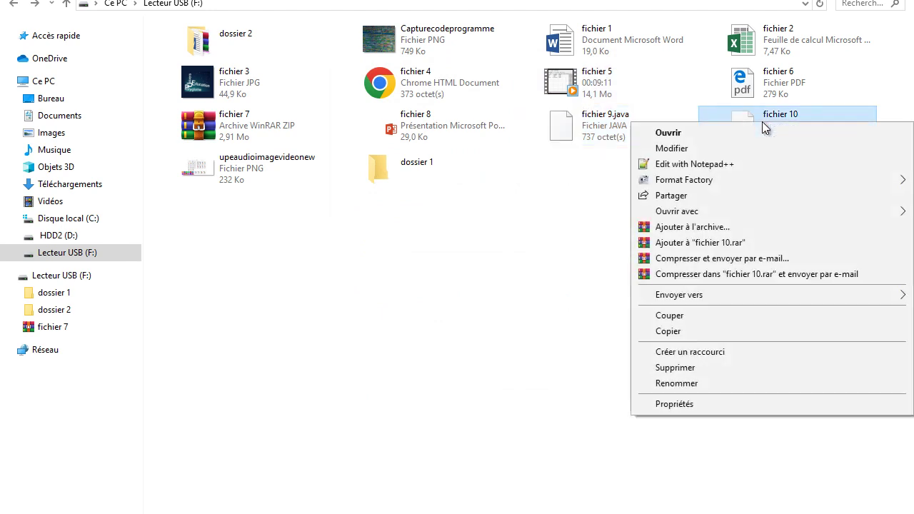
pyautogui.click(668, 404)
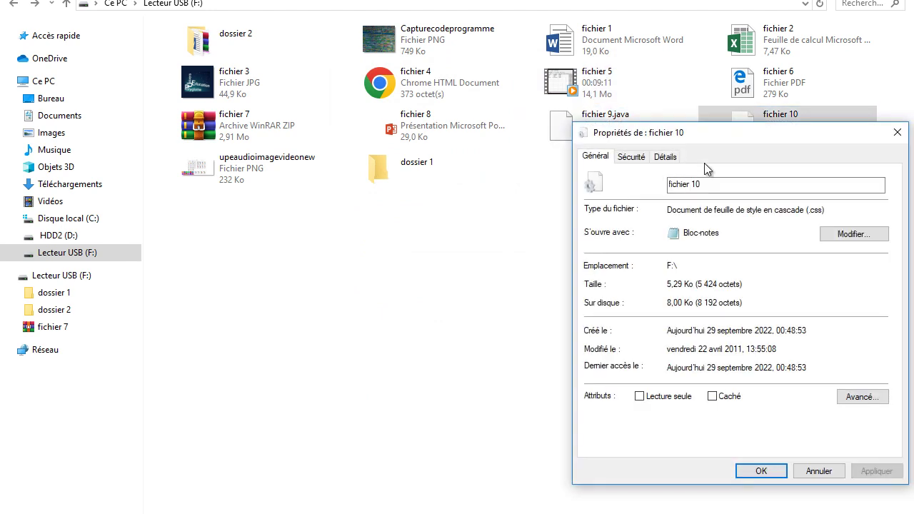
pyautogui.moveTo(670, 127); pyautogui.dragTo(437, 50)
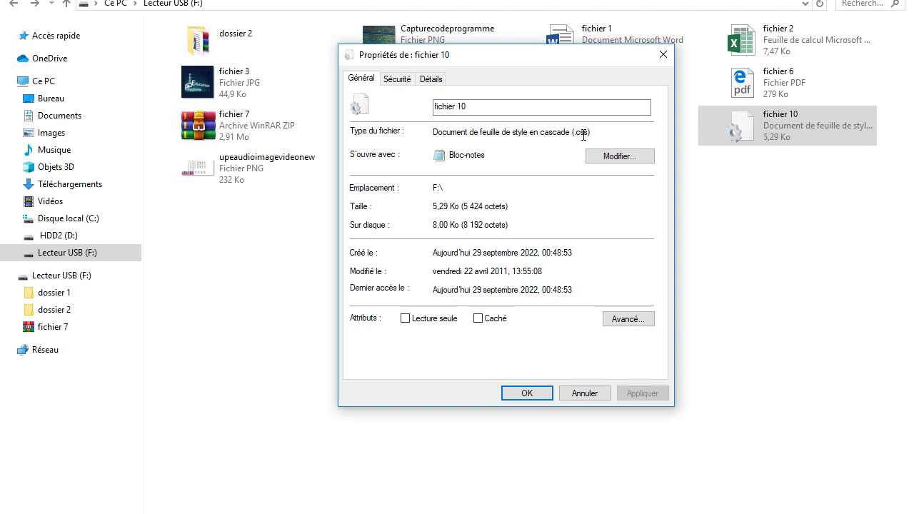
pyautogui.click(663, 55)
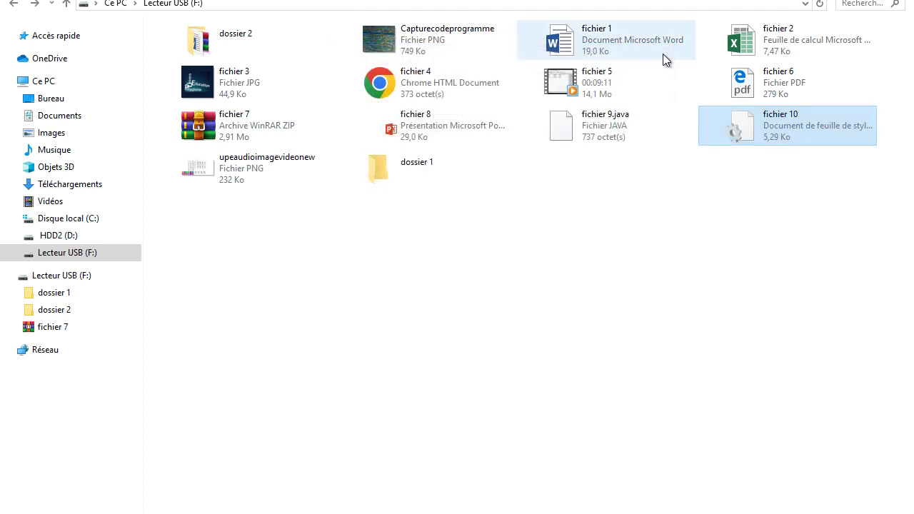
# - Examine the properties of the image upeaudioimagevideonew for its file type and extension, and close them
pyautogui.rightClick(262, 169)
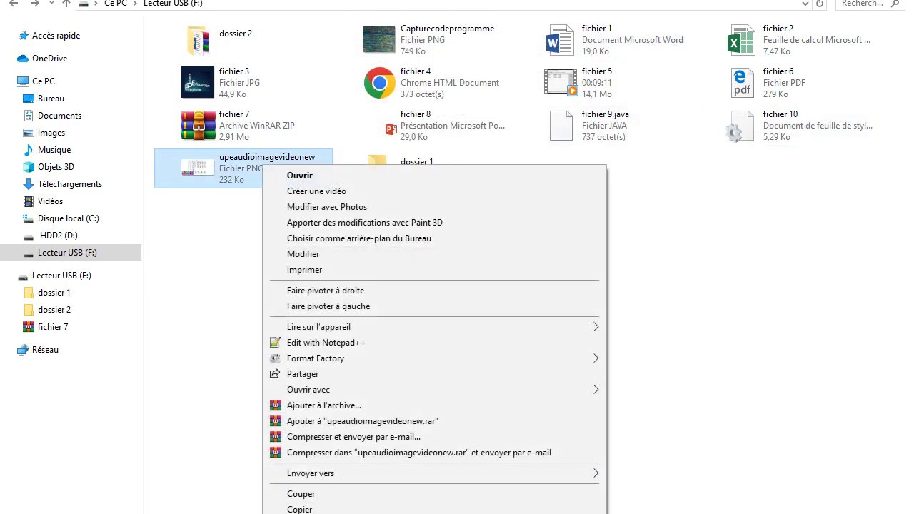
pyautogui.press('r')
pyautogui.moveTo(468, 178); pyautogui.dragTo(526, 48)
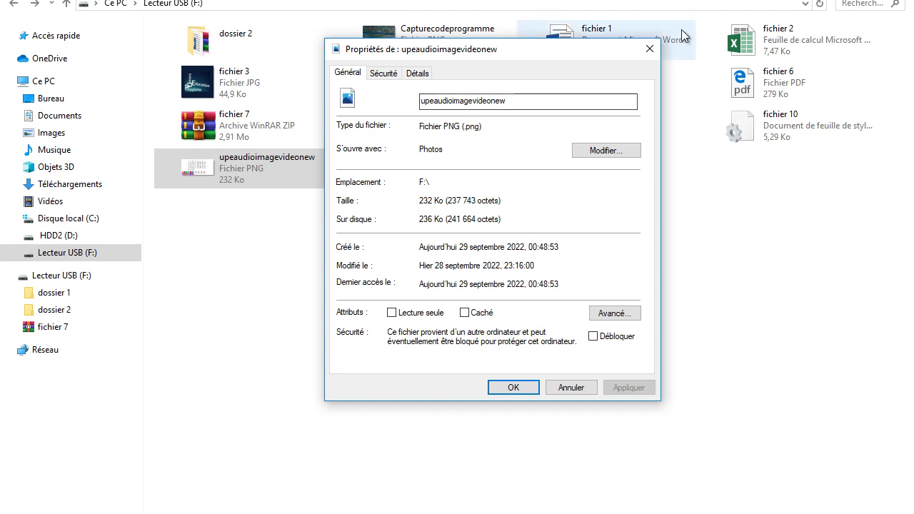
pyautogui.click(658, 48)
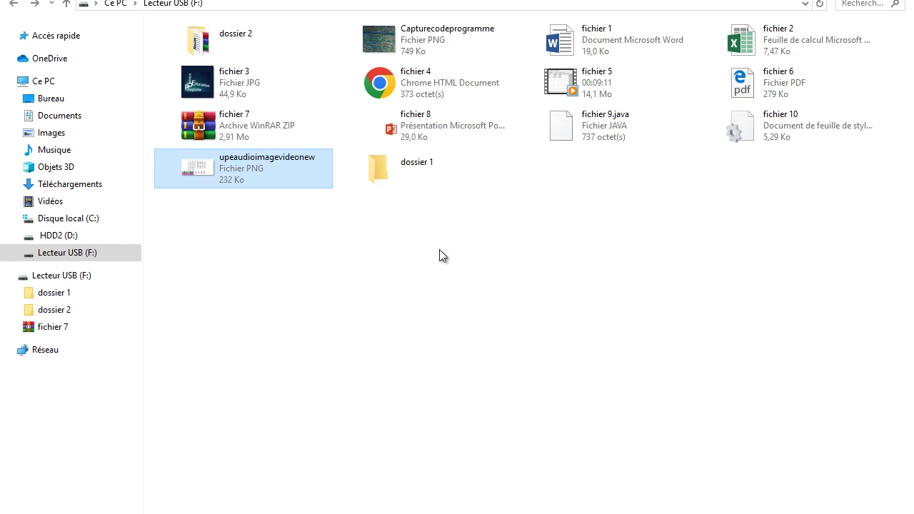
# - Open the PDF fichier 6 with Word 2016, accepting its conversion to an editable document, view it and close Word
pyautogui.click(751, 95)
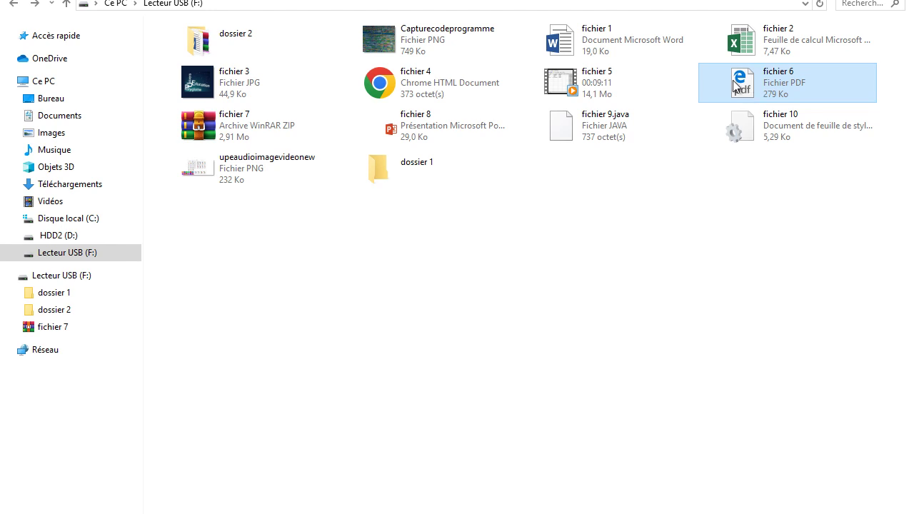
pyautogui.rightClick(734, 81)
pyautogui.moveTo(675, 156)
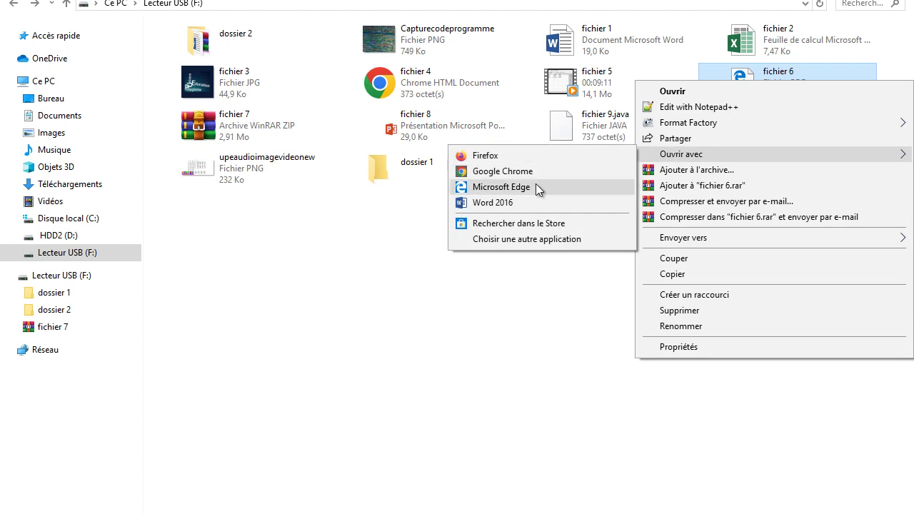
pyautogui.click(484, 202)
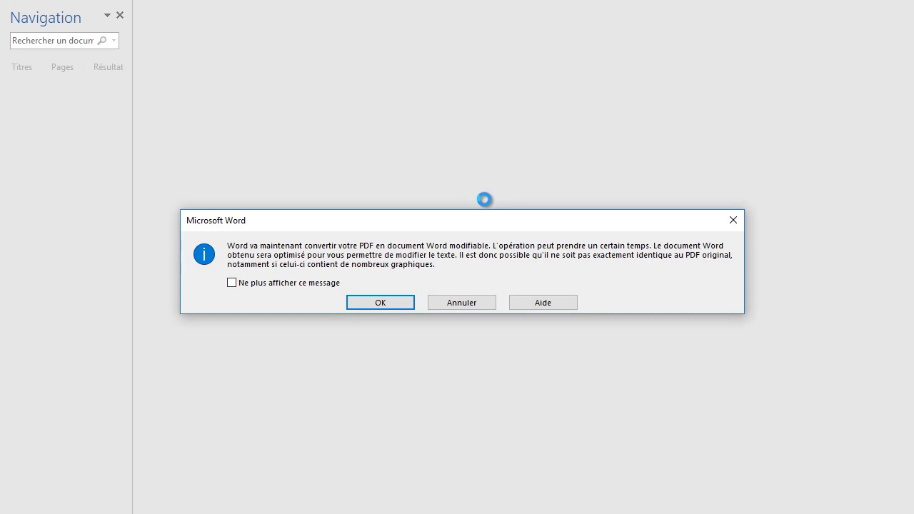
pyautogui.click(380, 303)
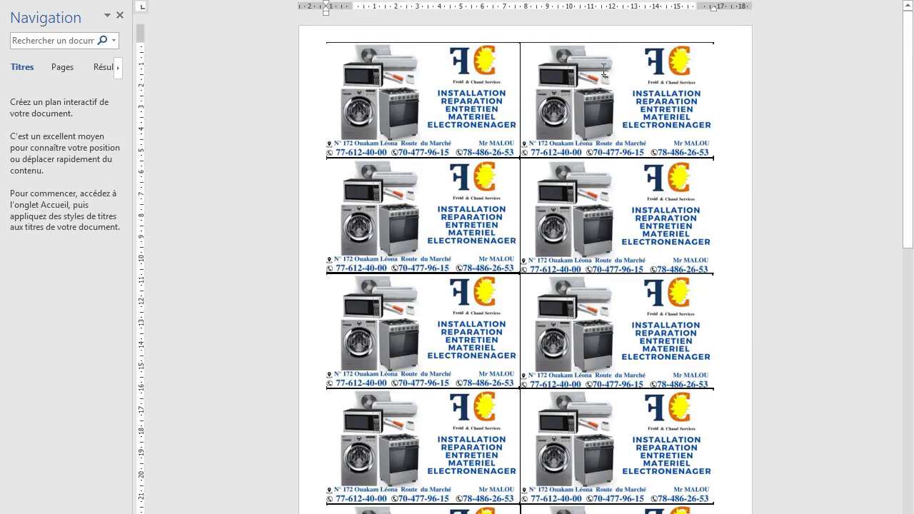
pyautogui.hotkey('alt', 'F4')
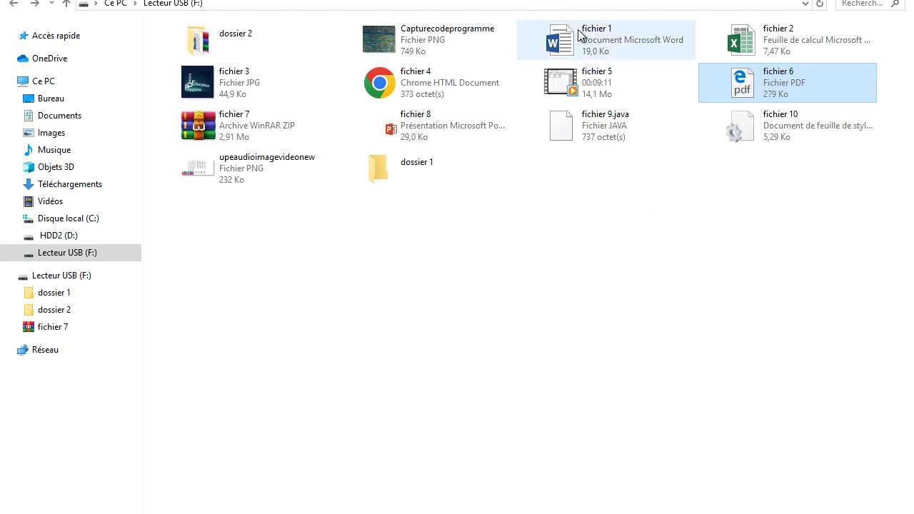
# - Open the Word document fichier 1 and save a copy as a PDF named fichier 1 on the USB drive (F:)
pyautogui.moveTo(581, 35)
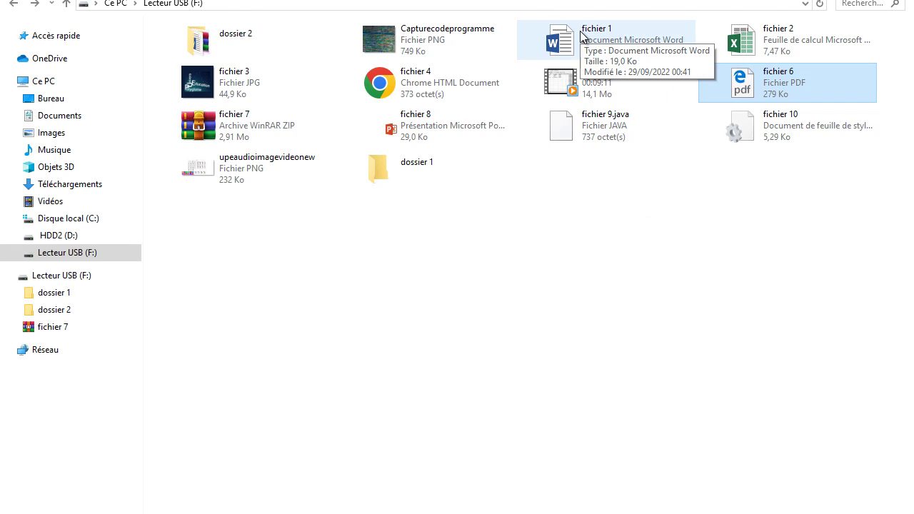
pyautogui.doubleClick(582, 35)
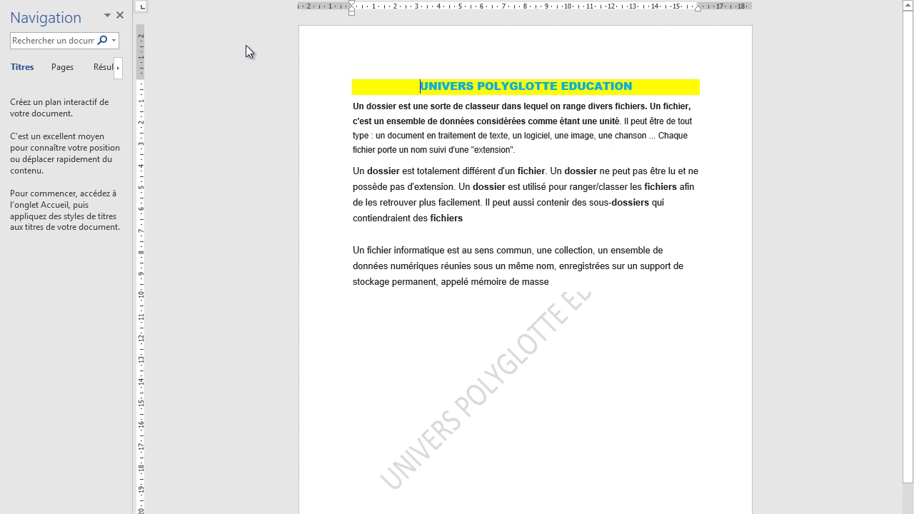
pyautogui.hotkey('alt', 'f')
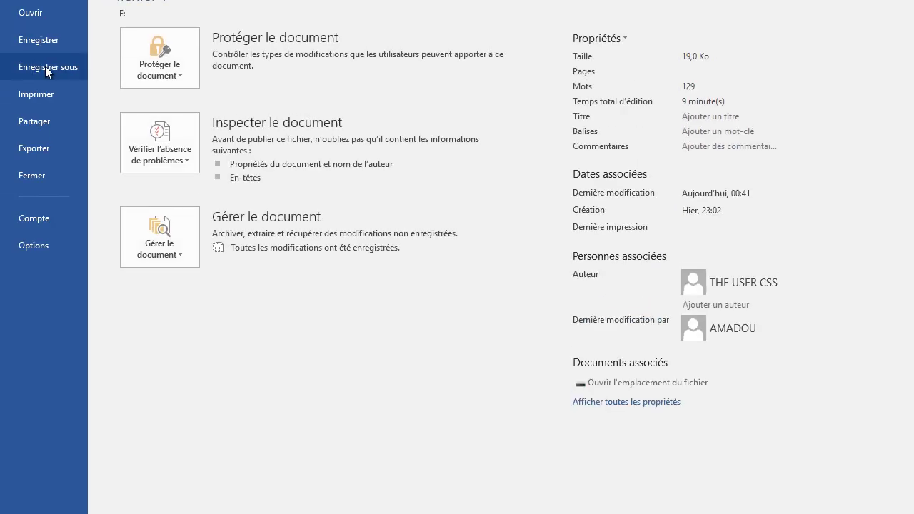
pyautogui.click(45, 65)
pyautogui.click(375, 35)
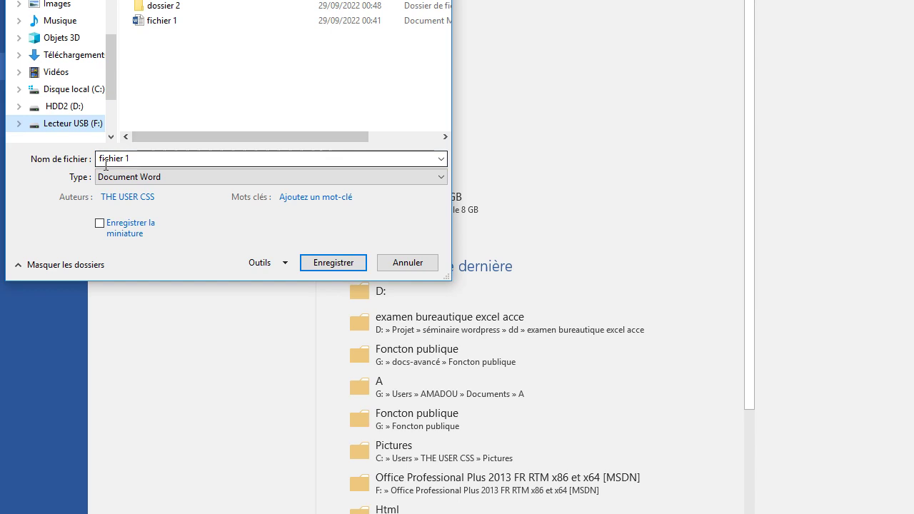
pyautogui.click(140, 158)
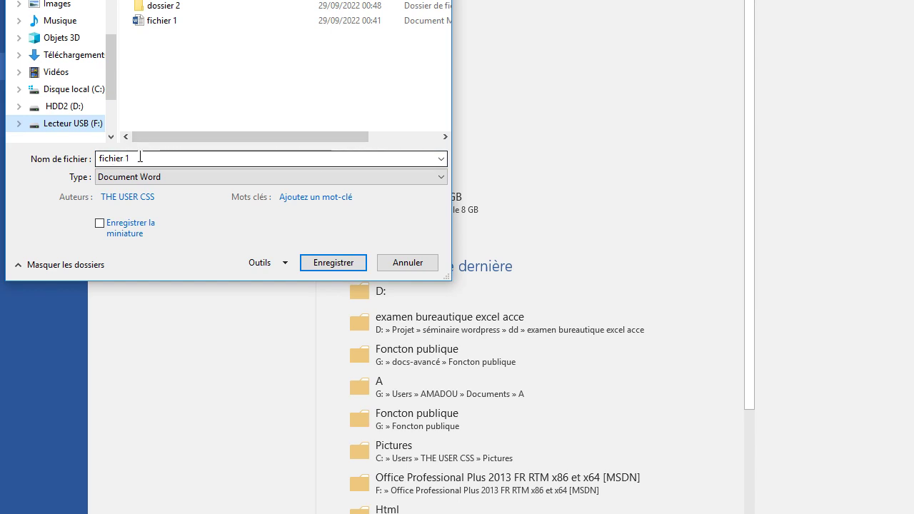
pyautogui.click(180, 178)
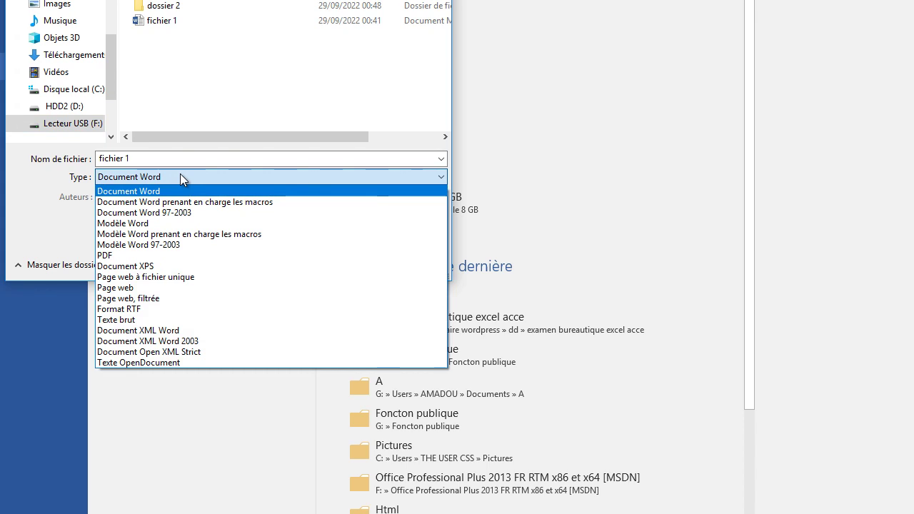
pyautogui.click(116, 256)
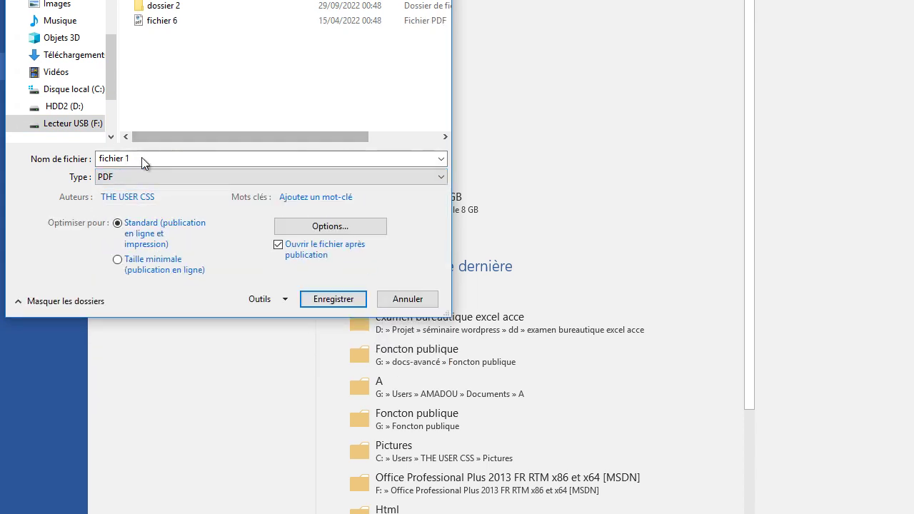
pyautogui.click(344, 299)
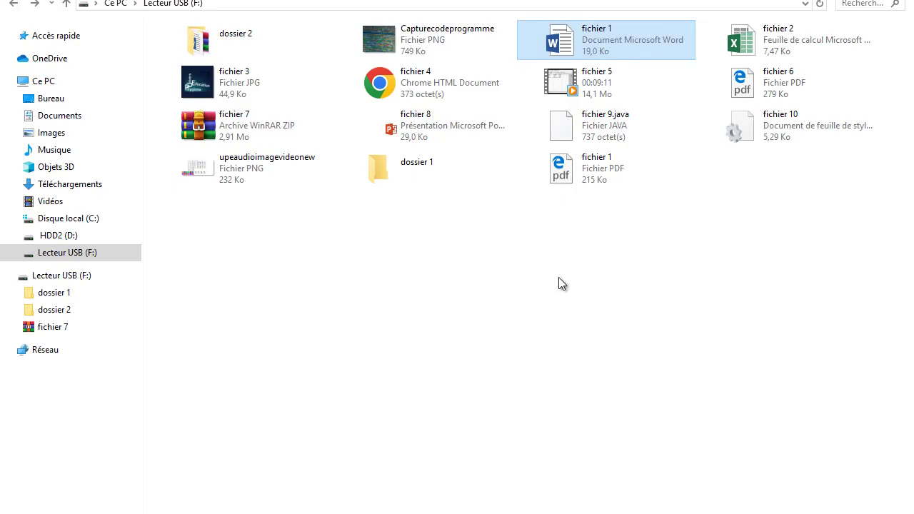
pyautogui.click(601, 247)
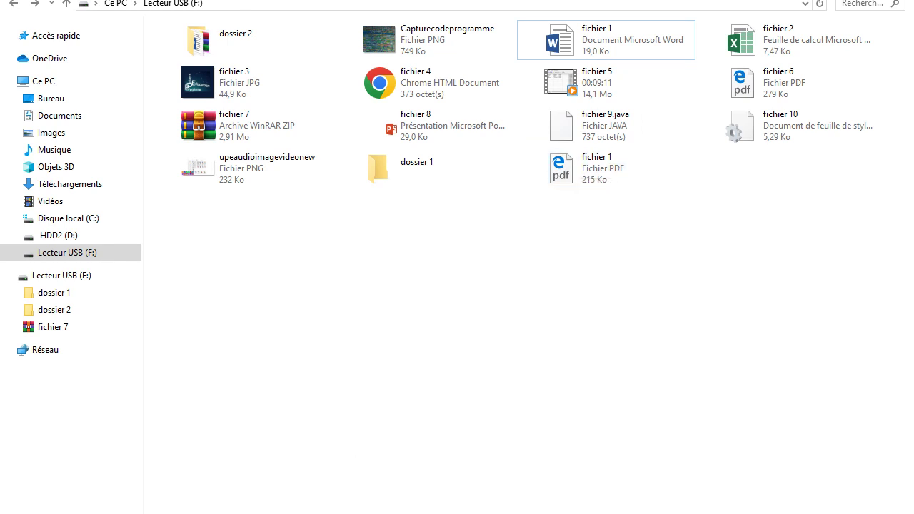
pyautogui.moveTo(484, 498)
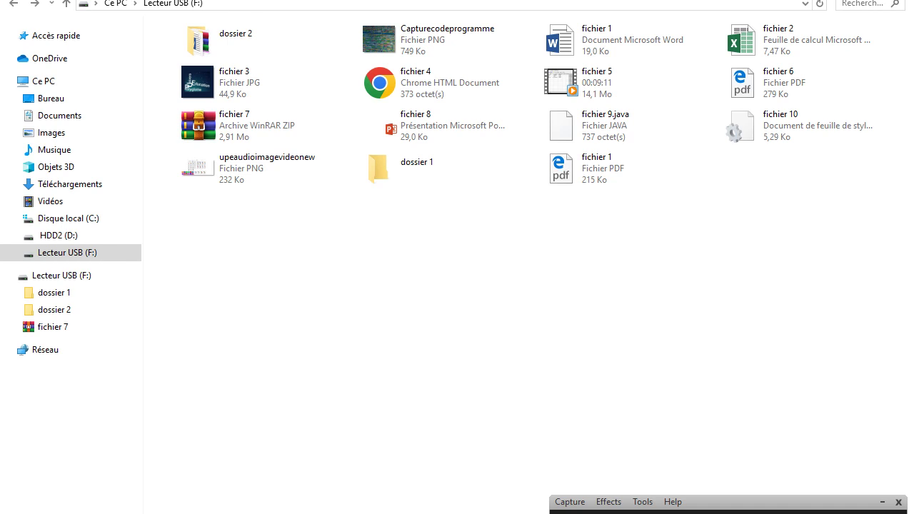